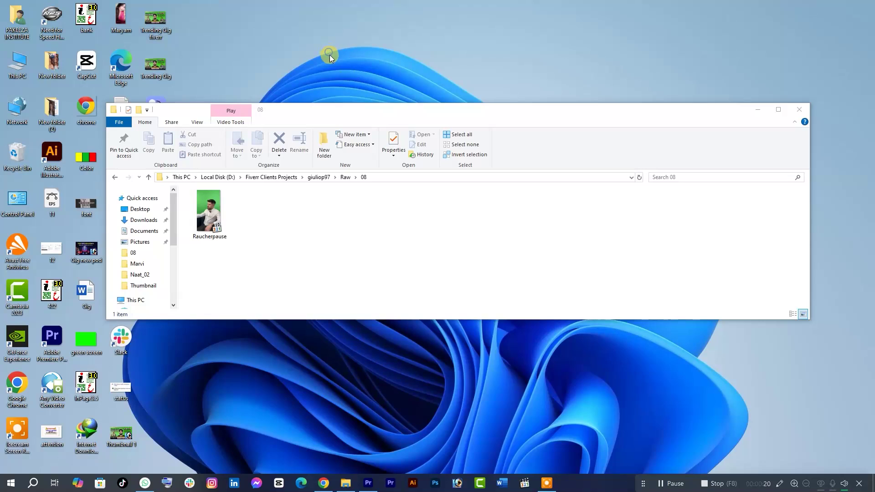
Open Raucherpause.mp4 from the 08 folder so it plays in the media player.
click(210, 200)
double_click(210, 206)
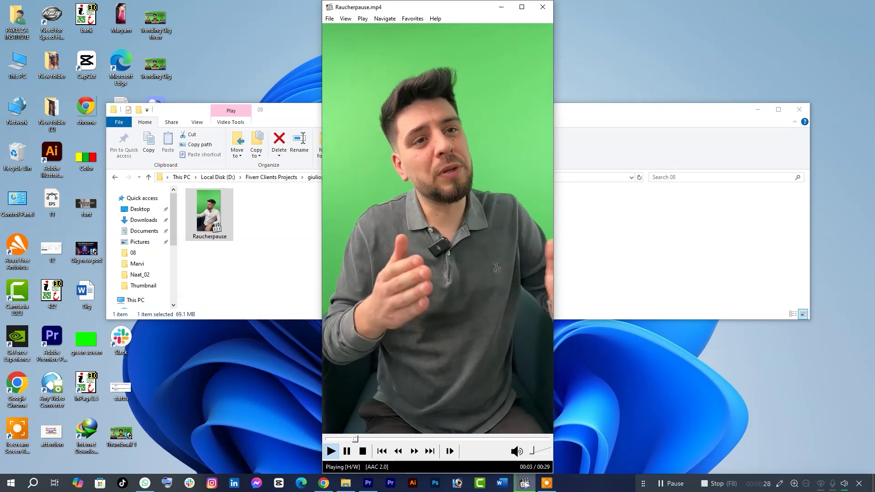
Pause Raucherpause and scrub between roughly 00:03 and 00:07 to check its scenes.
click(450, 271)
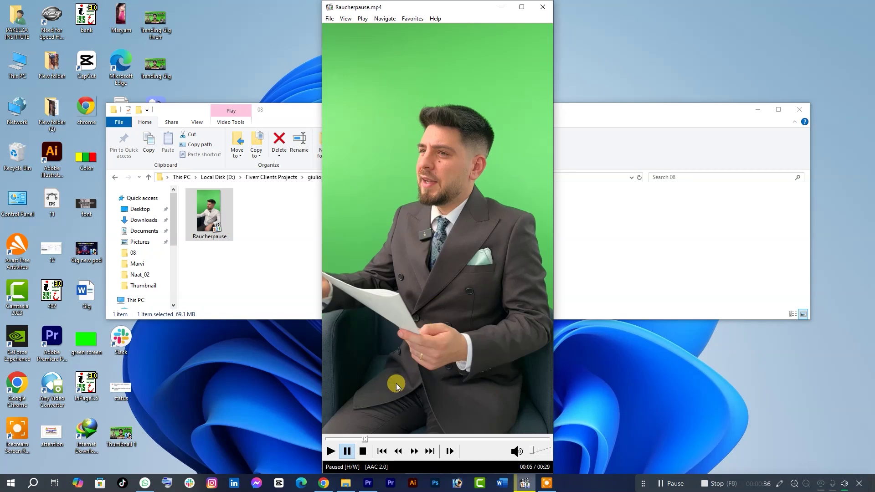
click(360, 439)
mouse_move(360, 439)
mouse_down()
mouse_move(350, 439)
mouse_move(368, 439)
mouse_up()
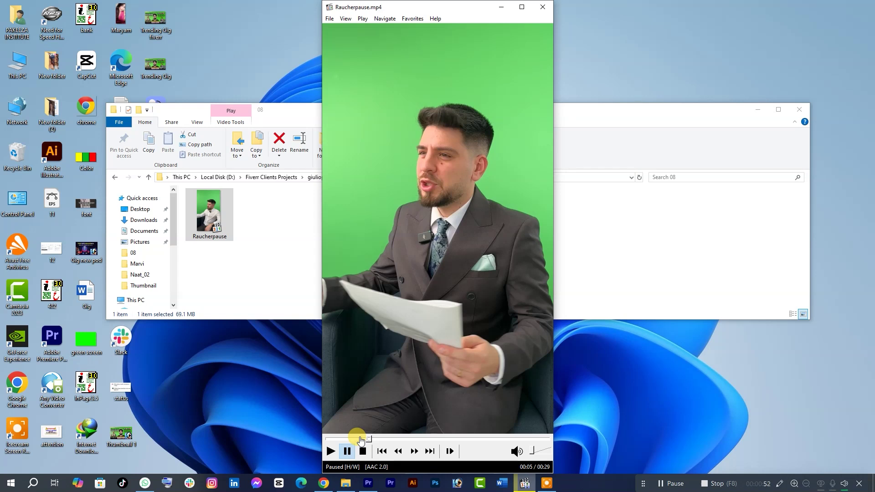
mouse_move(360, 440)
mouse_down()
mouse_move(439, 441)
mouse_move(356, 437)
mouse_up()
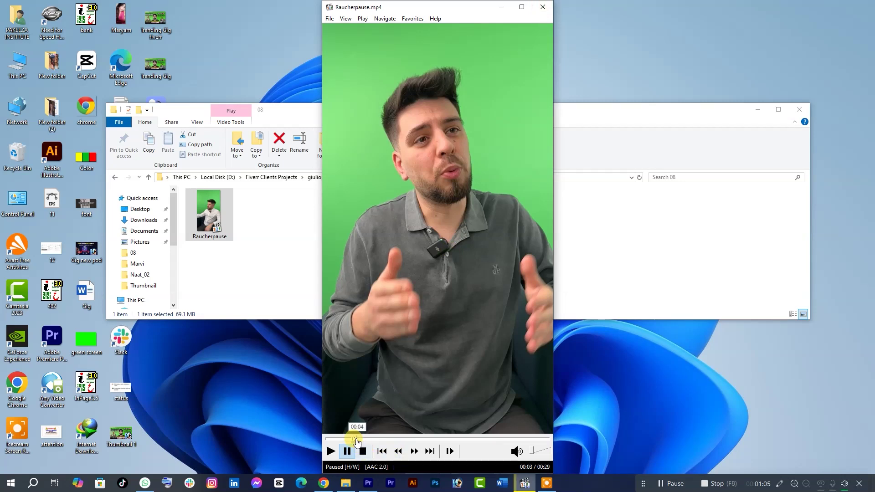
drag(354, 438, 402, 438)
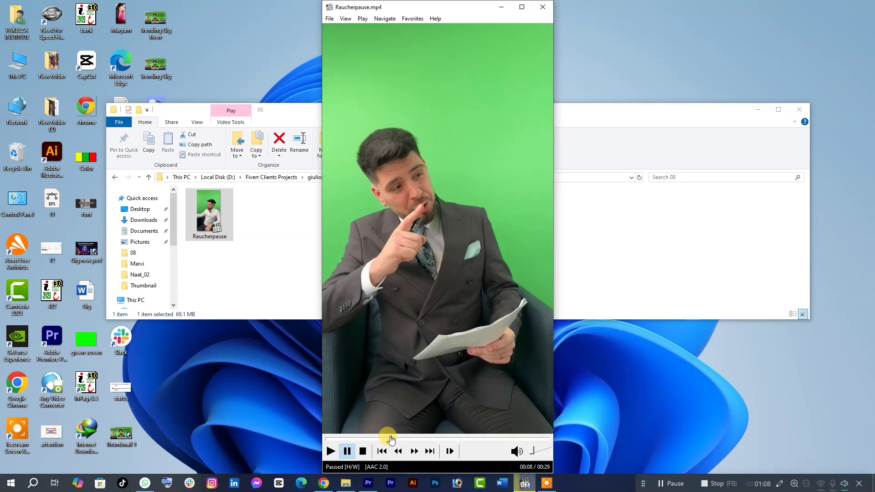
drag(403, 439, 369, 439)
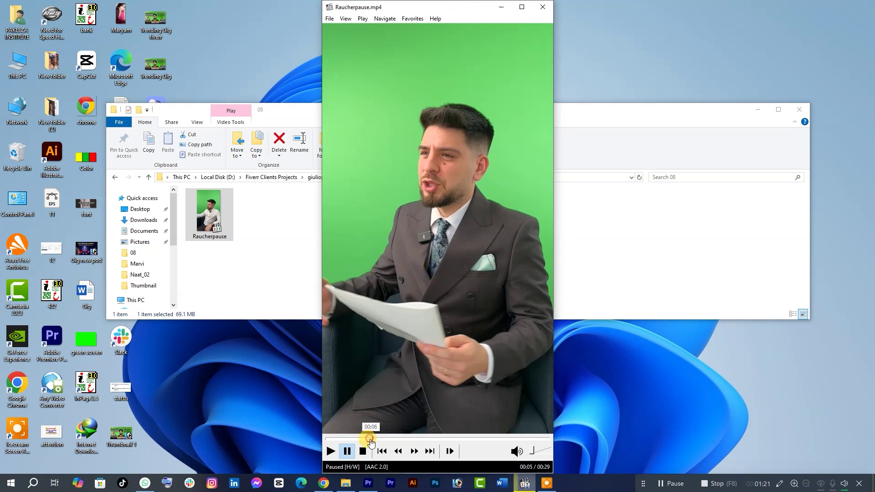
click(378, 439)
drag(378, 439, 360, 439)
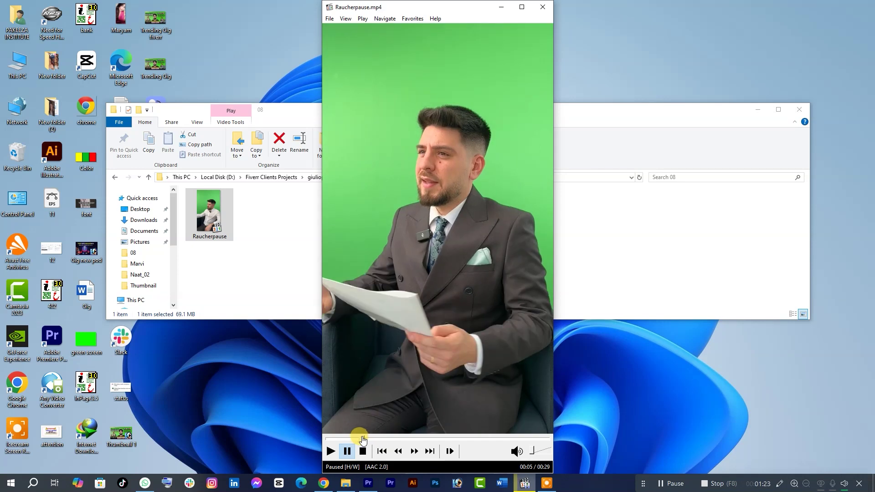
Close Media Player Classic and pick an entry from the Explorer context menu.
click(543, 8)
right_click(408, 29)
click(428, 58)
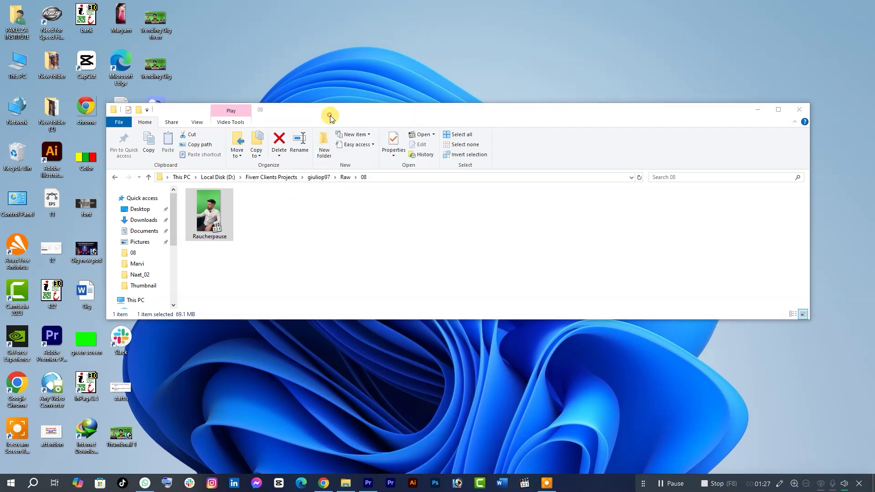
Refresh the 08 folder and drag Raucherpause.mp4 into the Pakeeza Institute sequence at 00:00:31:02.
drag(330, 118, 329, 100)
click(328, 209)
right_click(328, 209)
click(343, 242)
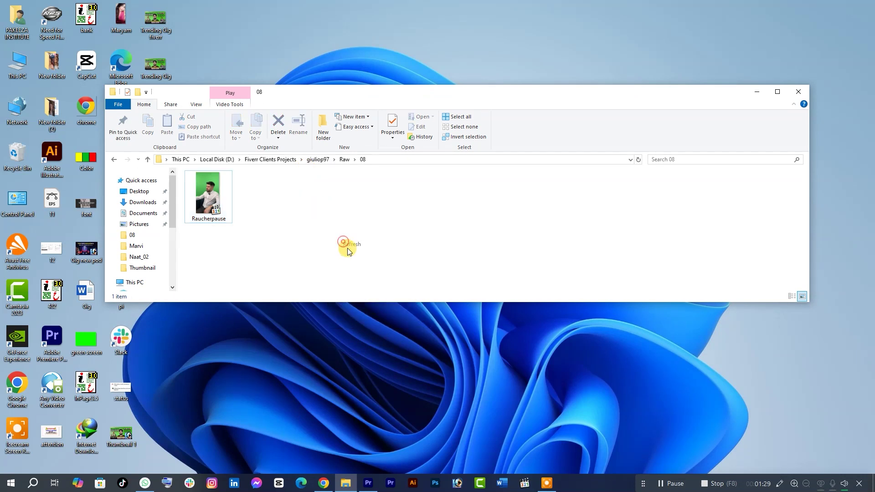
right_click(306, 203)
click(337, 240)
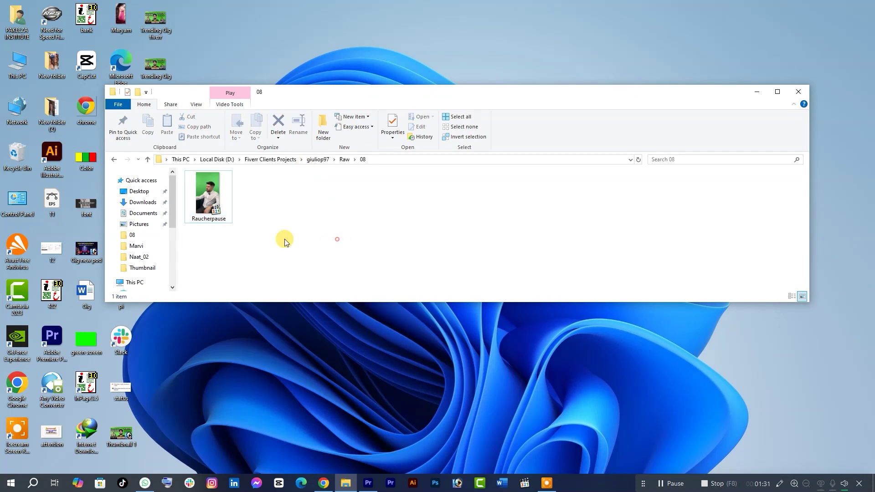
drag(214, 205, 373, 482)
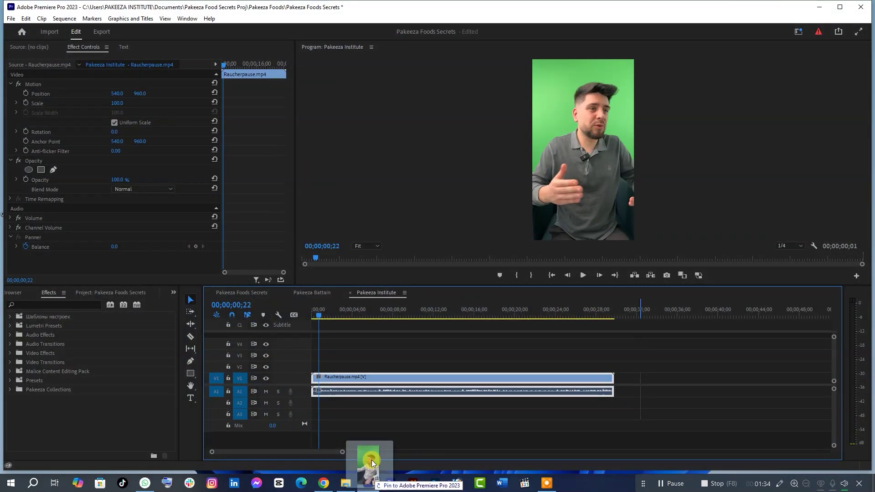
mouse_move(373, 482)
mouse_down()
mouse_move(369, 387)
mouse_move(626, 380)
mouse_up()
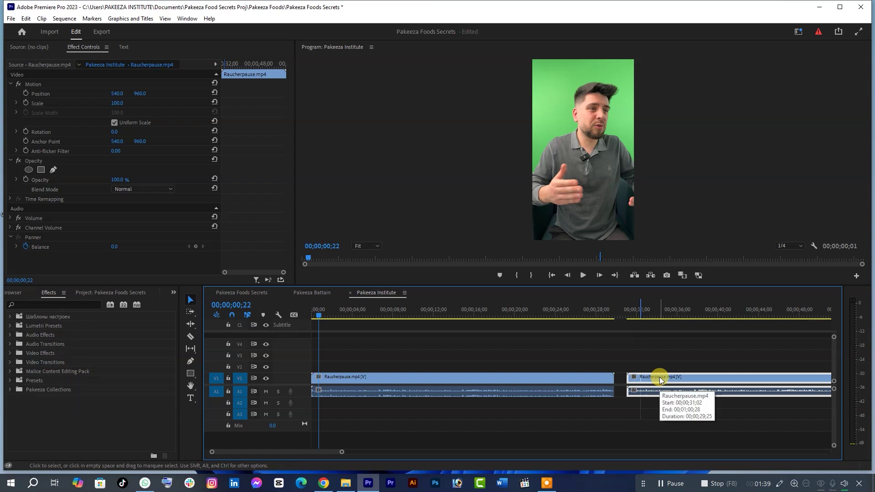
Delete the extra Raucherpause copy and mute the A1 audio track.
key(Delete)
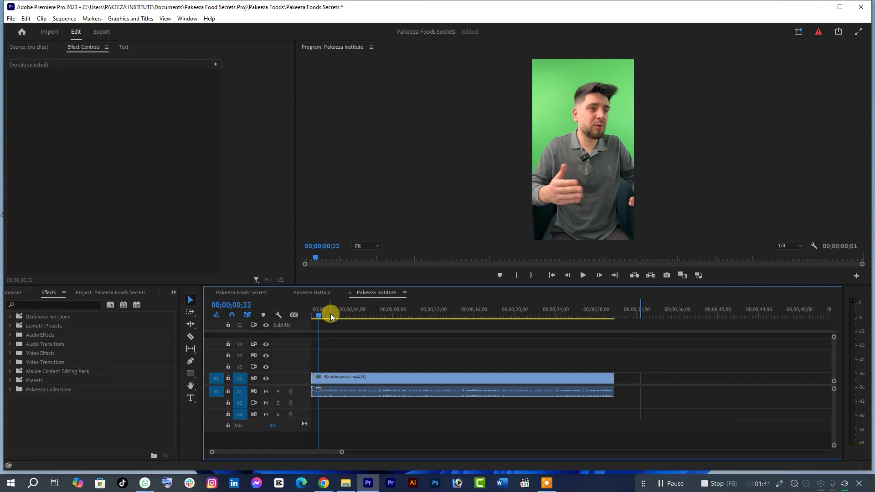
click(266, 392)
mouse_move(321, 316)
mouse_down()
mouse_move(389, 315)
mouse_move(359, 323)
mouse_up()
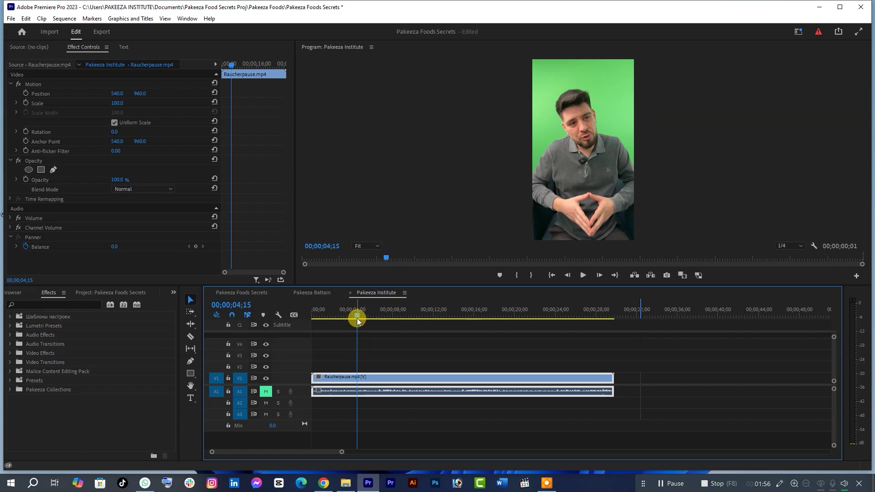
drag(358, 324, 341, 318)
Zoom into the timeline and scrub the footage, parking the playhead at 04;23.
drag(342, 451, 279, 453)
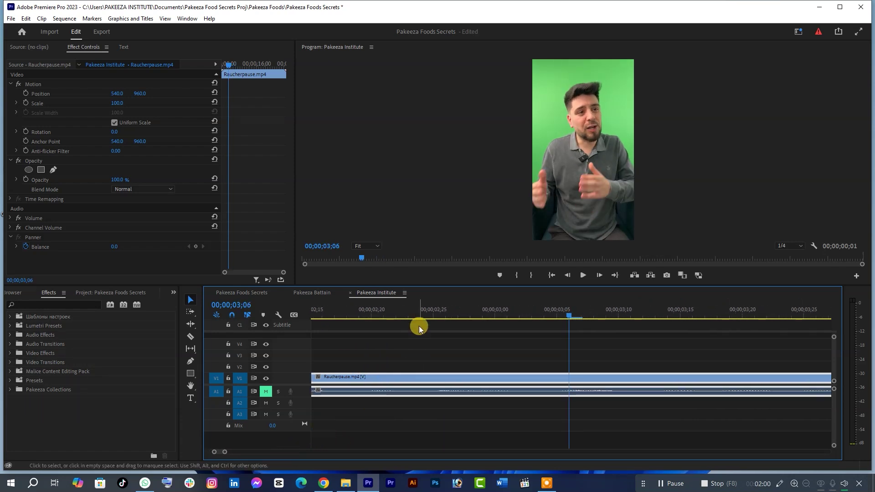
drag(416, 313, 420, 315)
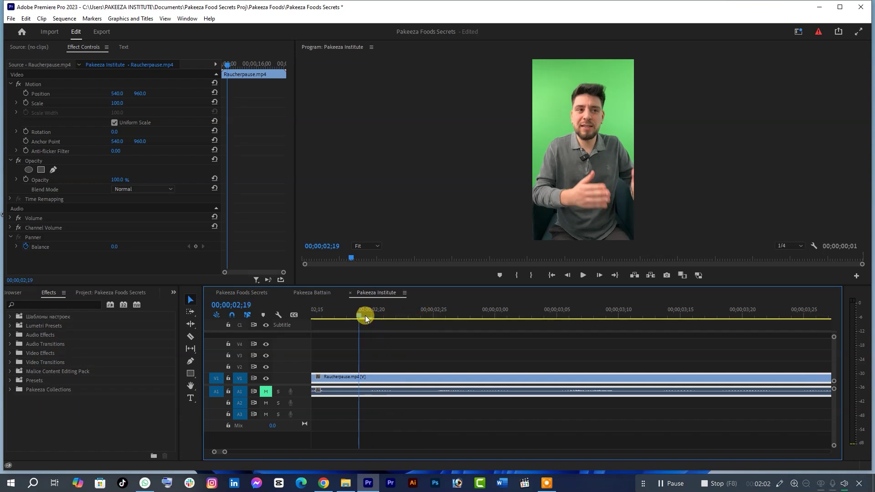
drag(420, 316, 618, 318)
drag(239, 452, 258, 452)
click(508, 314)
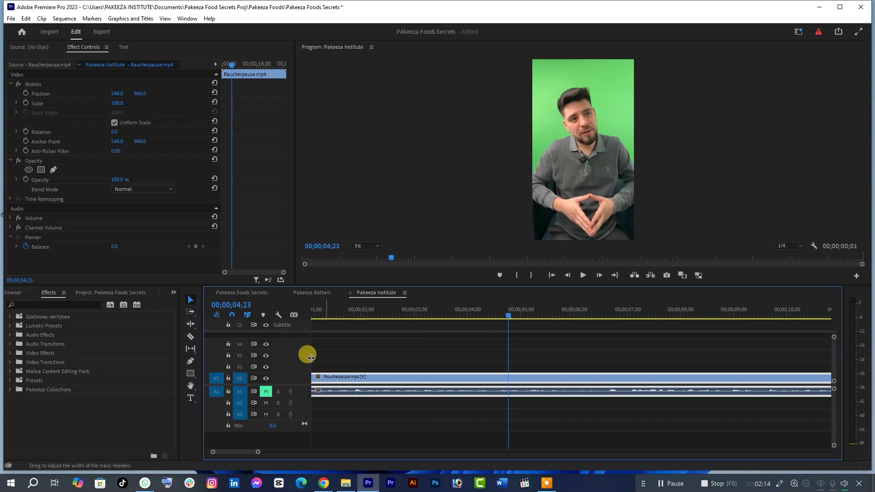
click(192, 340)
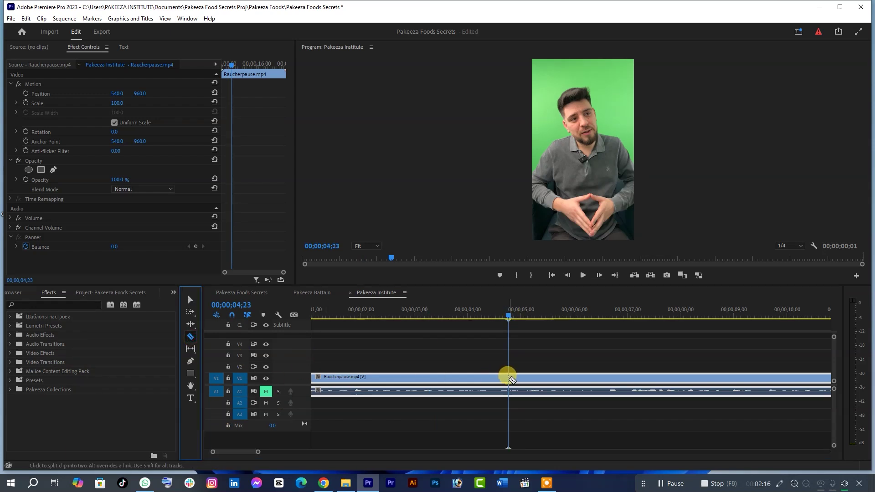
click(508, 377)
click(190, 300)
drag(517, 377, 542, 374)
drag(508, 316, 529, 318)
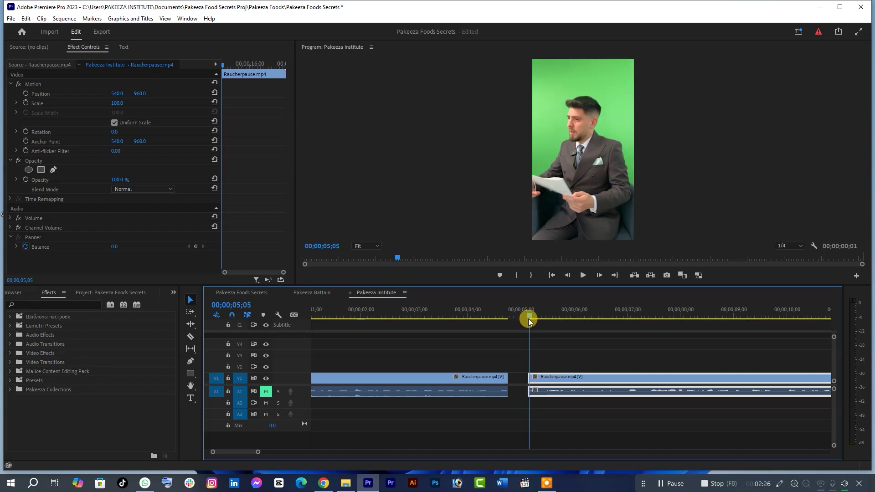
key(ctrl+z)
key(ctrl+z)
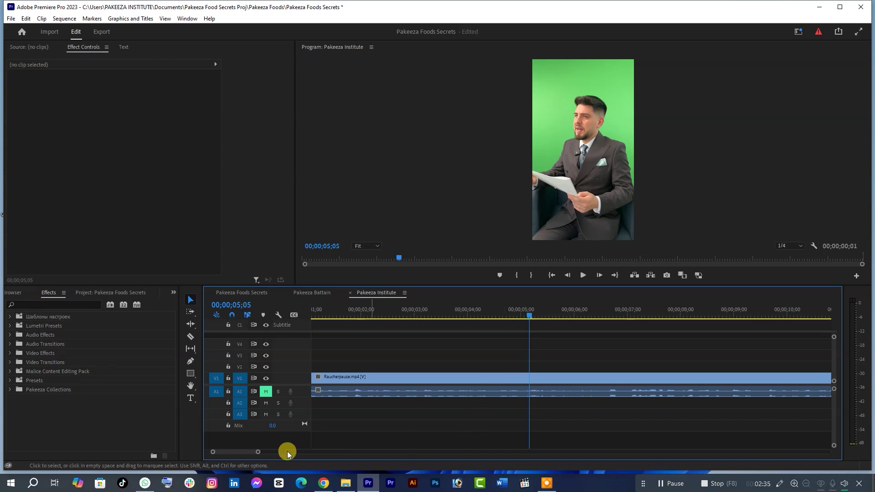
Scrub the Raucherpause clip from start to end, return to 04;23, and open its context menu.
drag(256, 452, 315, 452)
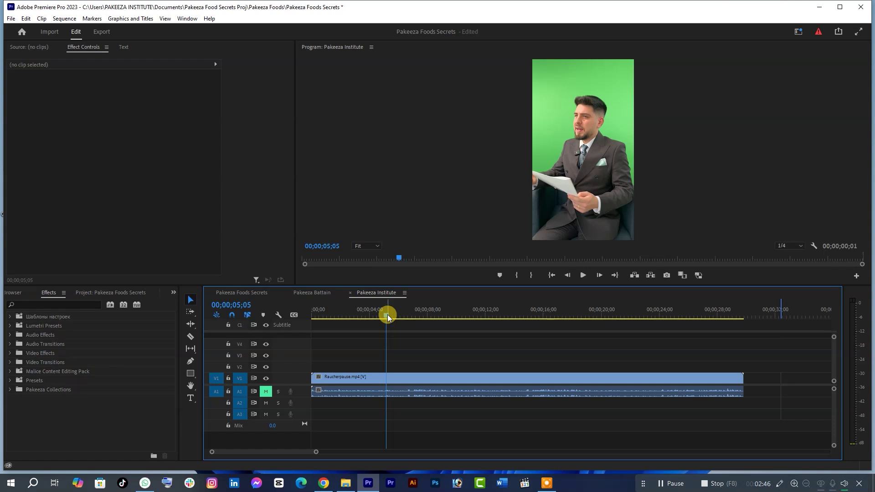
drag(387, 314, 333, 319)
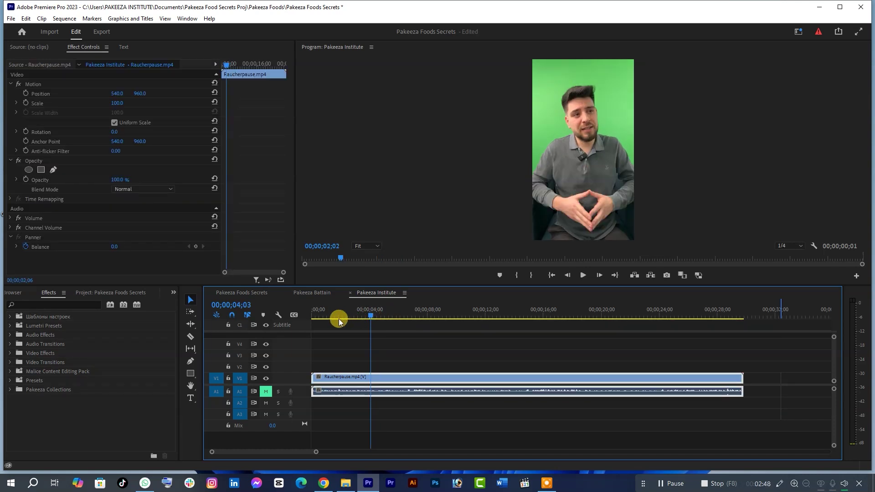
drag(334, 319, 312, 319)
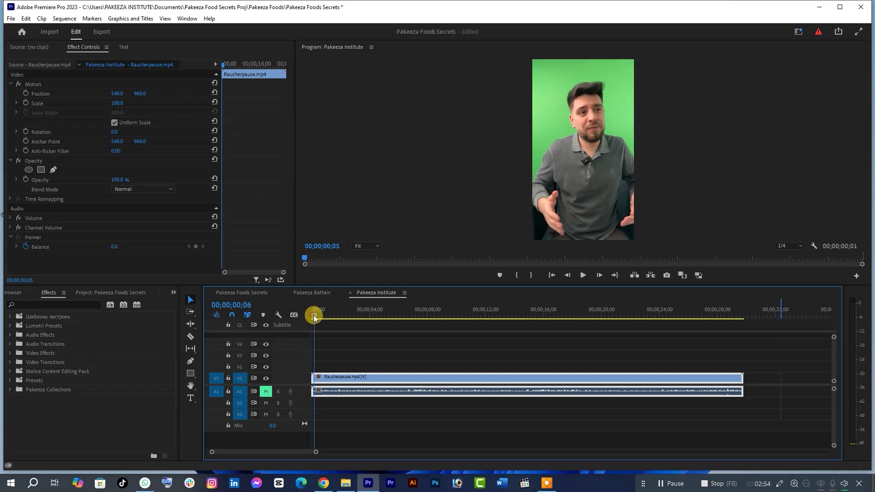
drag(312, 318, 305, 319)
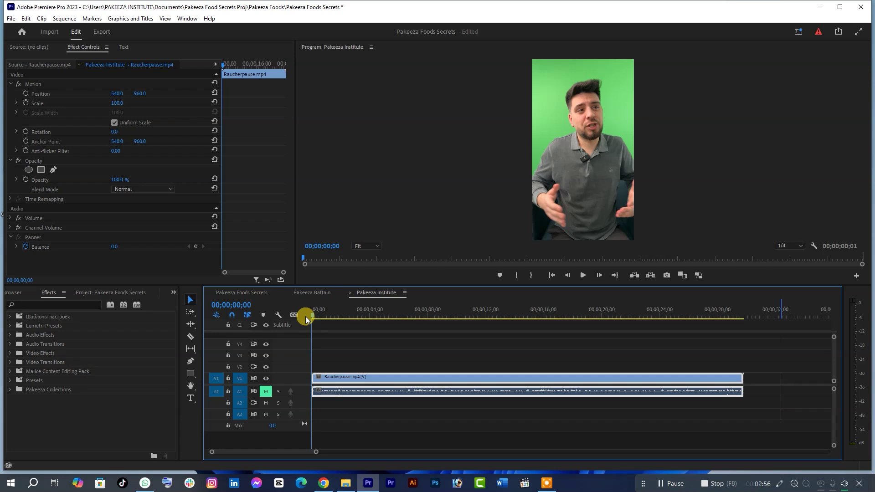
mouse_move(305, 318)
mouse_down()
mouse_move(442, 323)
mouse_move(293, 320)
mouse_up()
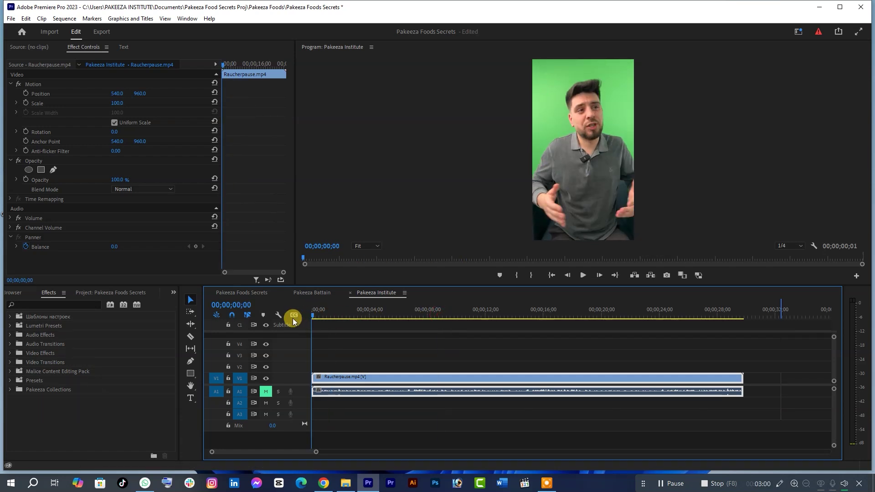
drag(717, 312, 741, 314)
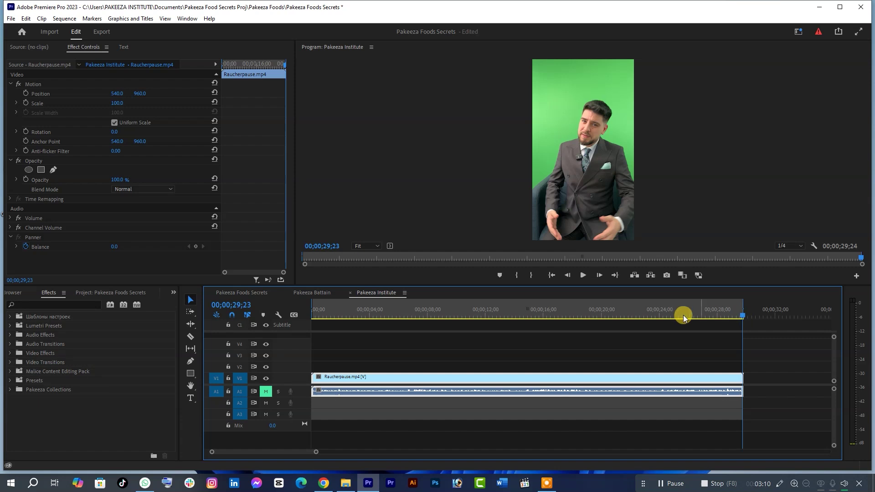
drag(367, 308, 380, 309)
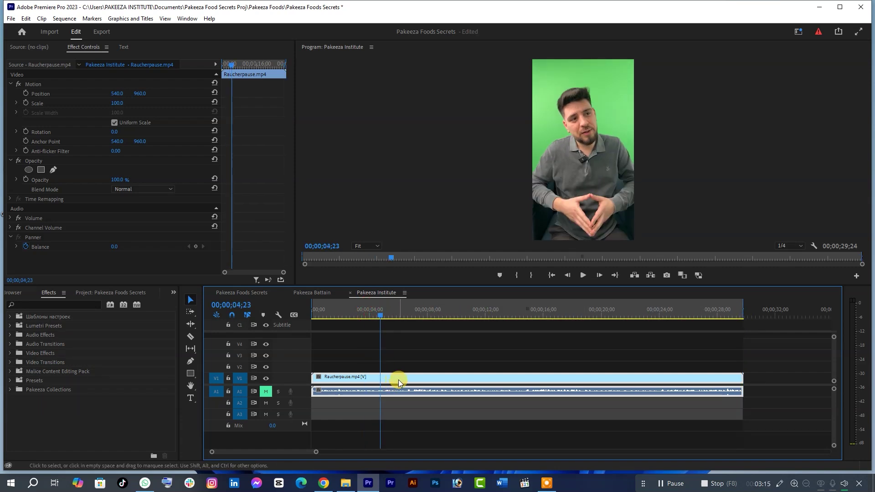
right_click(478, 382)
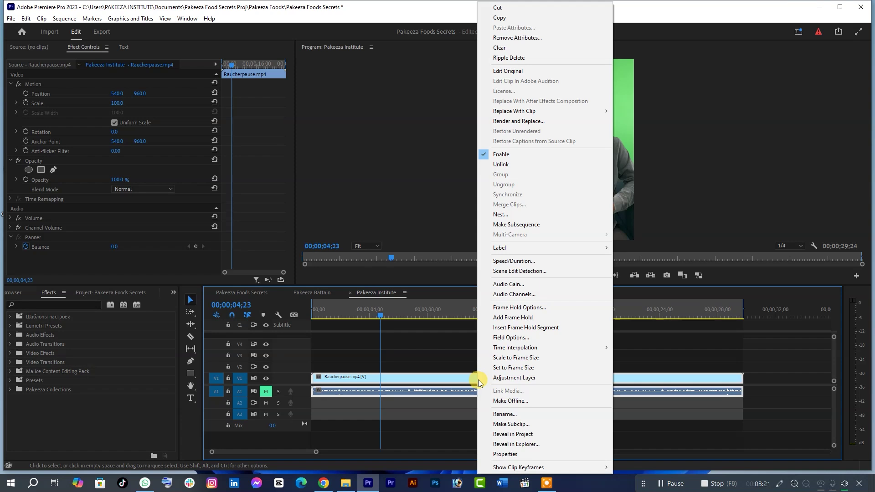
Run Scene Edit Detection with 'Apply a cut at each detected cut point' and Analyze.
click(518, 272)
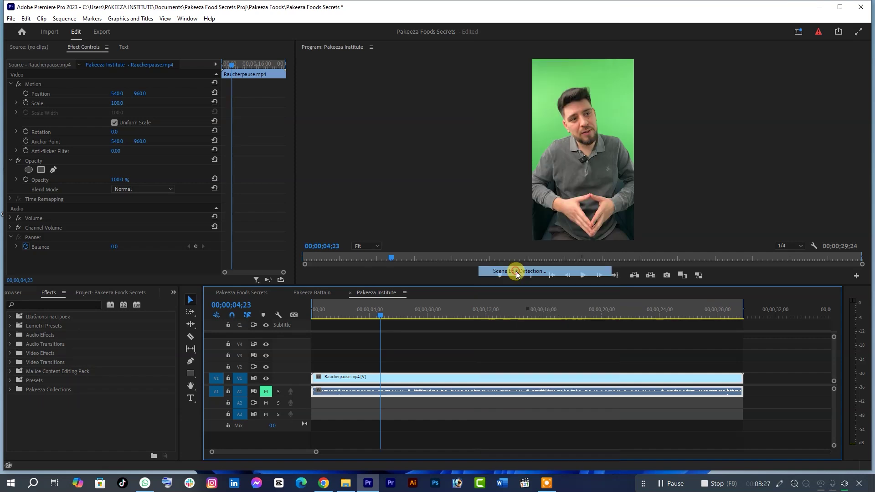
mouse_move(456, 194)
mouse_down()
mouse_move(392, 198)
mouse_move(390, 190)
mouse_up()
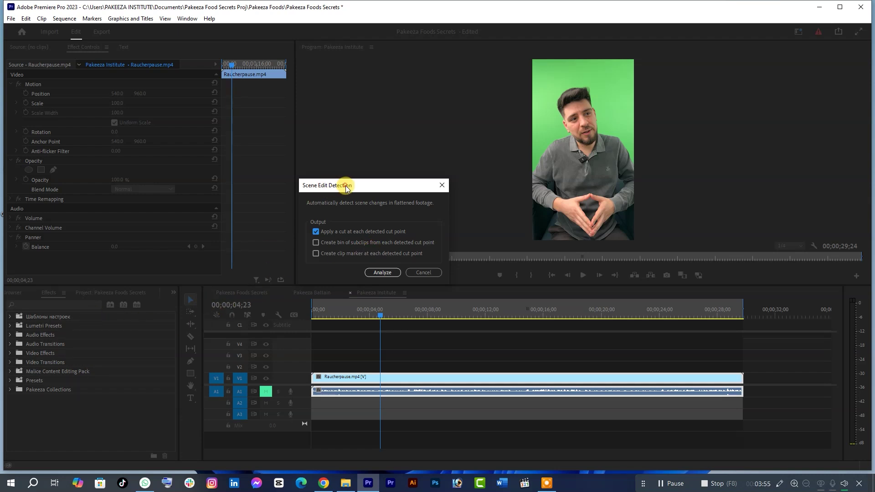
drag(345, 185, 289, 179)
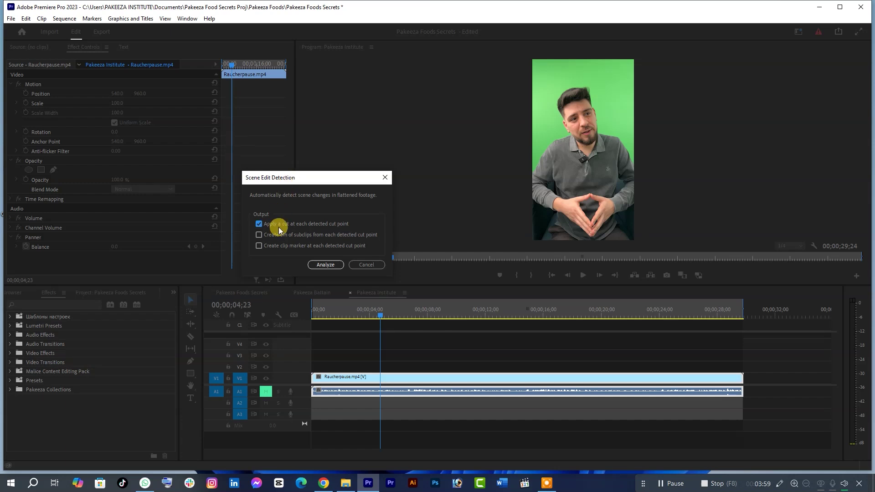
drag(342, 182, 306, 180)
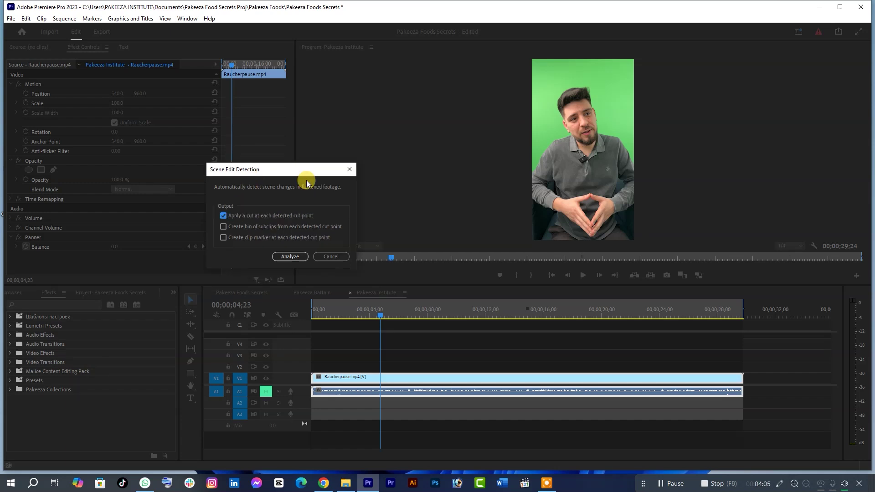
drag(266, 179, 269, 192)
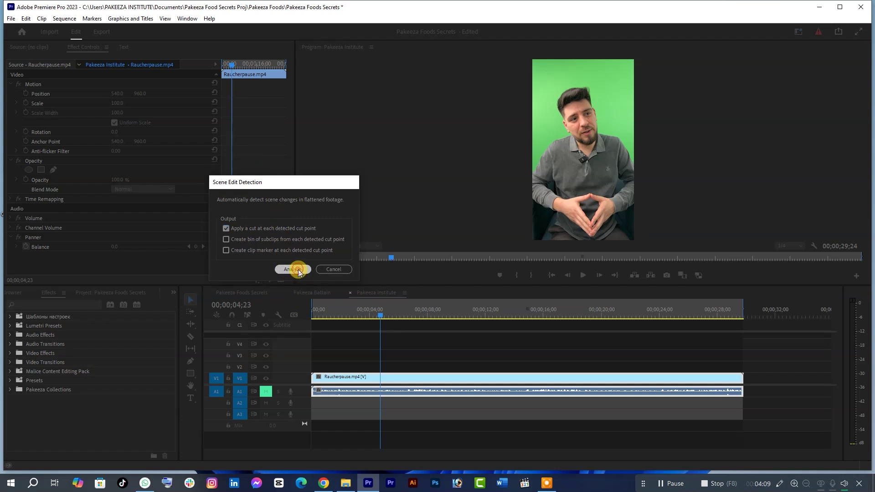
click(293, 269)
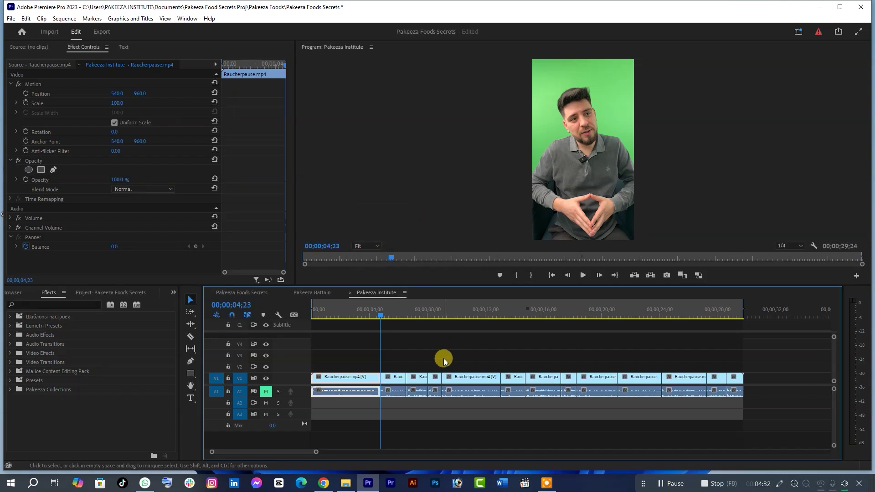
Once analysis finishes, select the second cut piece at 04;26.
click(382, 314)
click(395, 391)
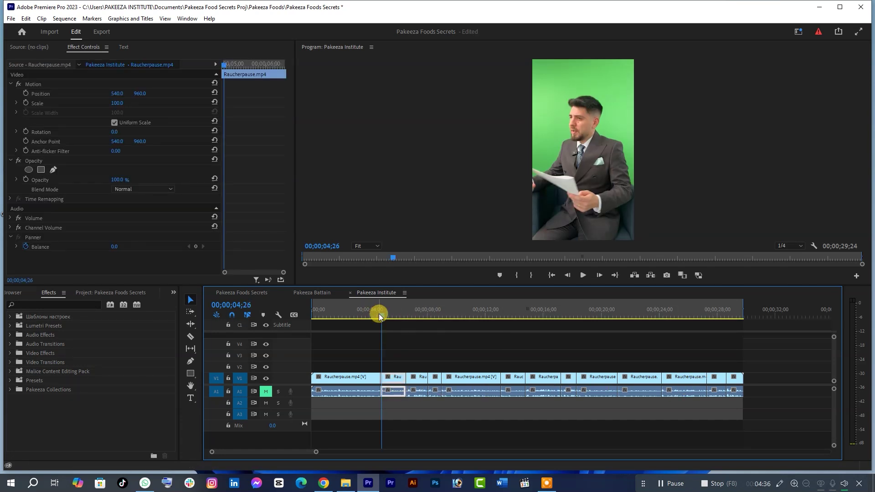
Select all pieces after the first clip and shift them right to open a gap.
mouse_move(379, 314)
mouse_down()
mouse_move(471, 323)
mouse_move(363, 316)
mouse_up()
drag(395, 366, 731, 382)
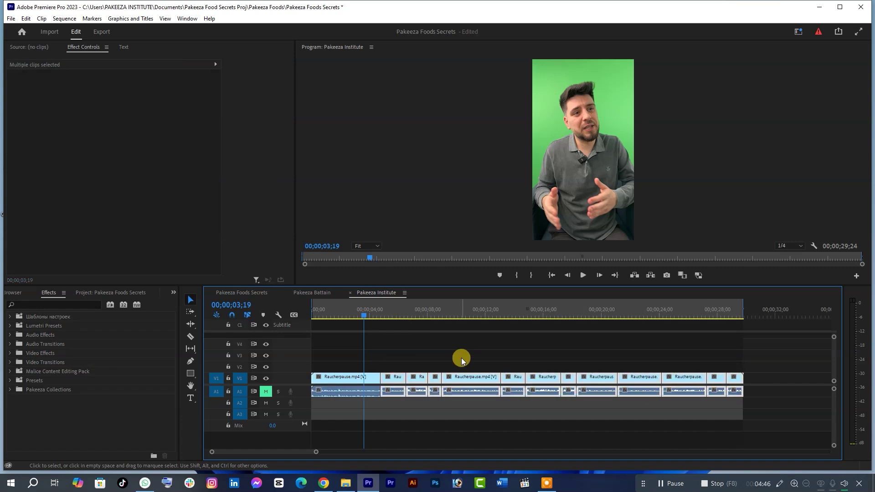
mouse_move(391, 376)
mouse_down()
mouse_move(436, 377)
mouse_move(413, 378)
mouse_up()
Move the short second piece left so it sits right after the first clip.
drag(370, 325, 403, 317)
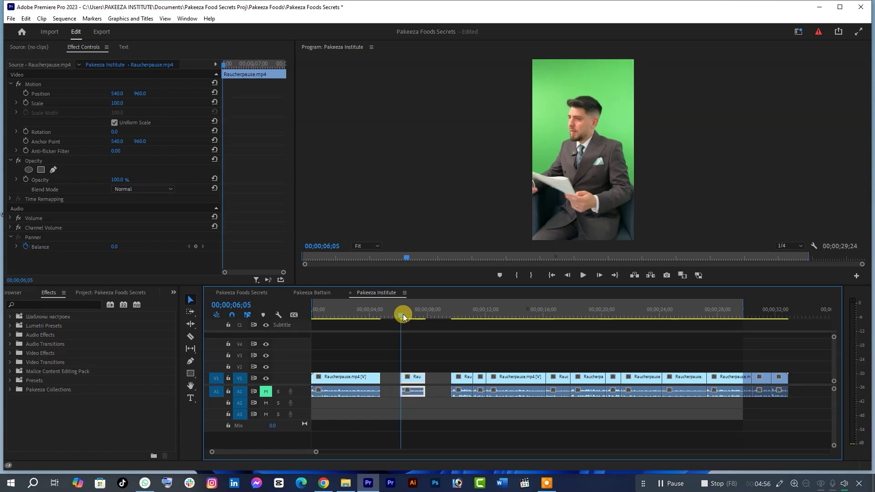
drag(457, 382, 400, 384)
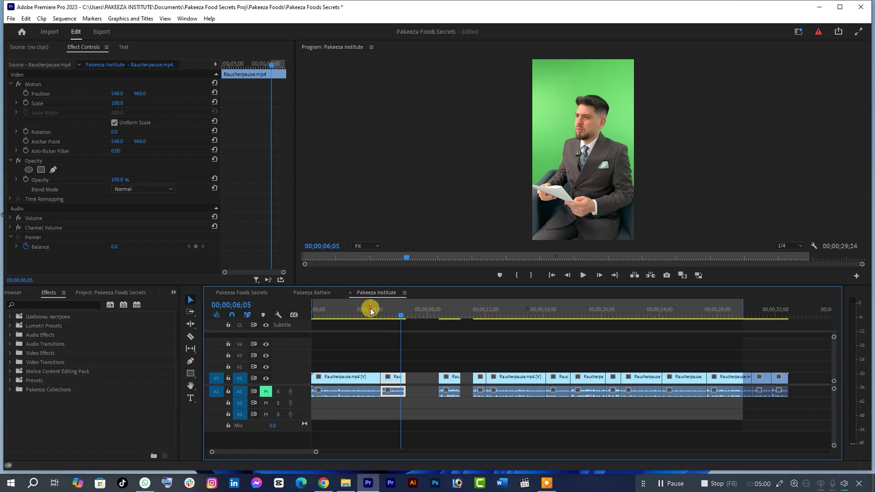
click(395, 314)
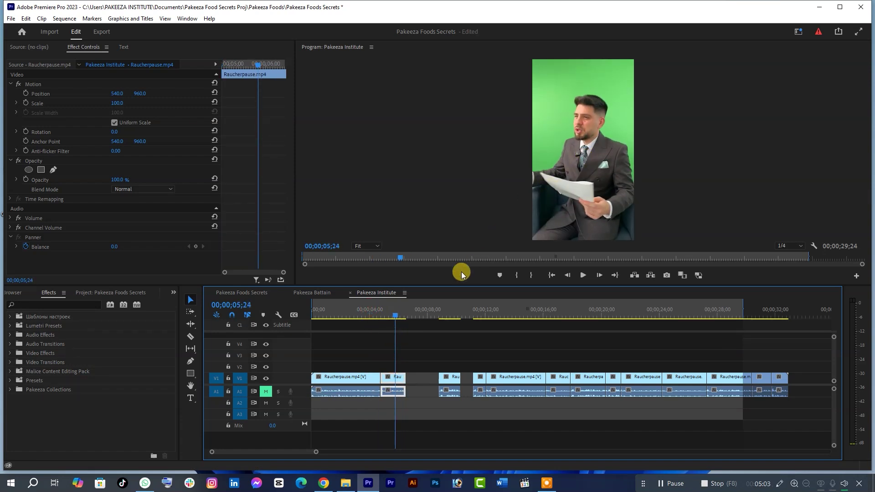
Shift the short Rau piece slightly right to leave a gap, then deselect it.
drag(349, 315, 360, 313)
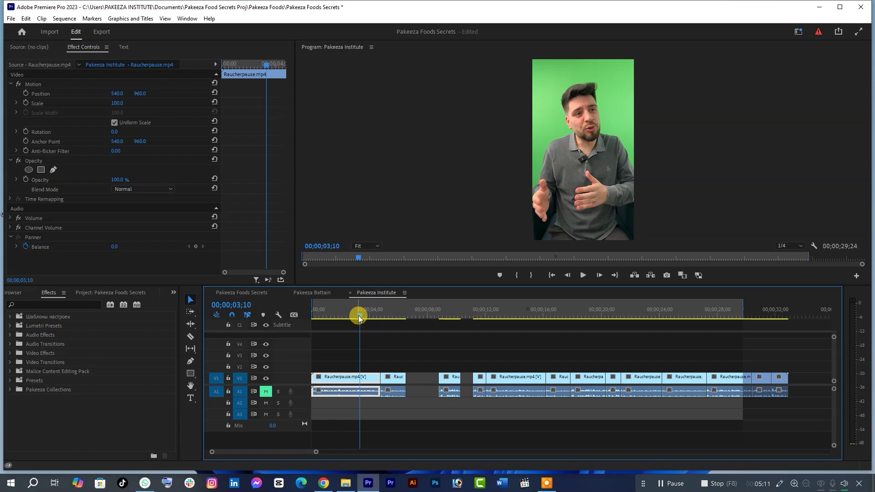
drag(359, 317, 392, 316)
drag(388, 376, 398, 377)
click(465, 313)
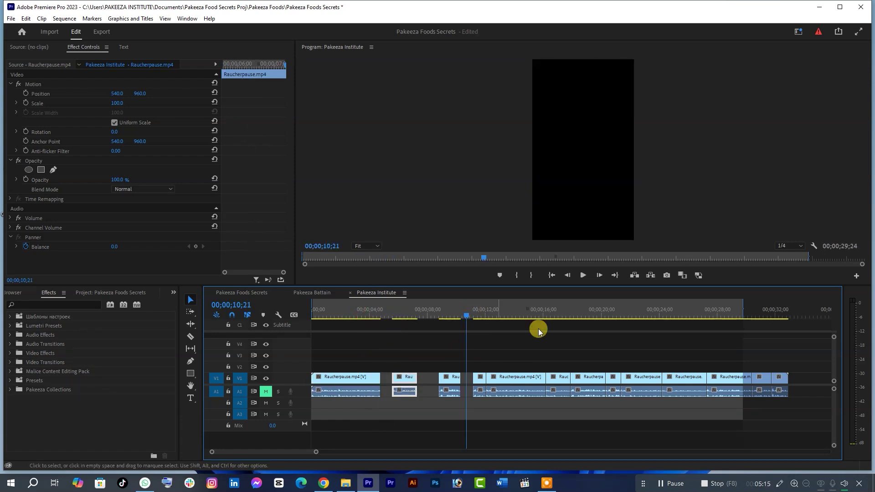
click(587, 348)
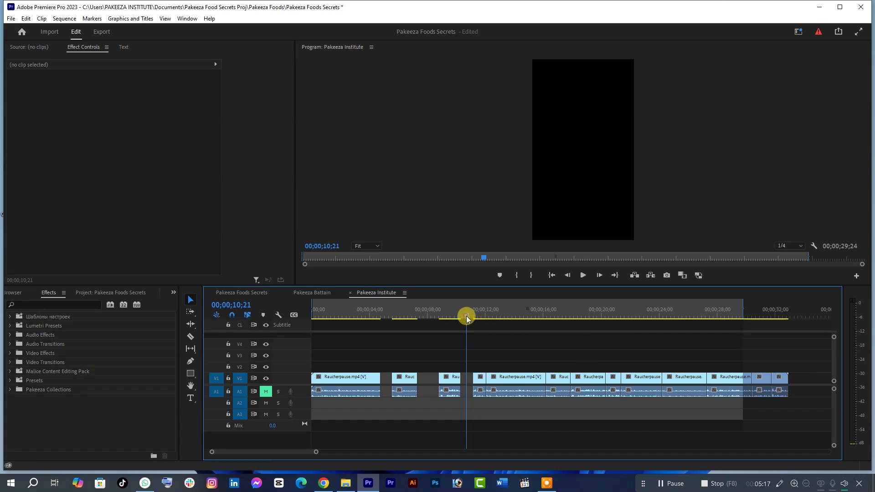
drag(467, 317, 388, 323)
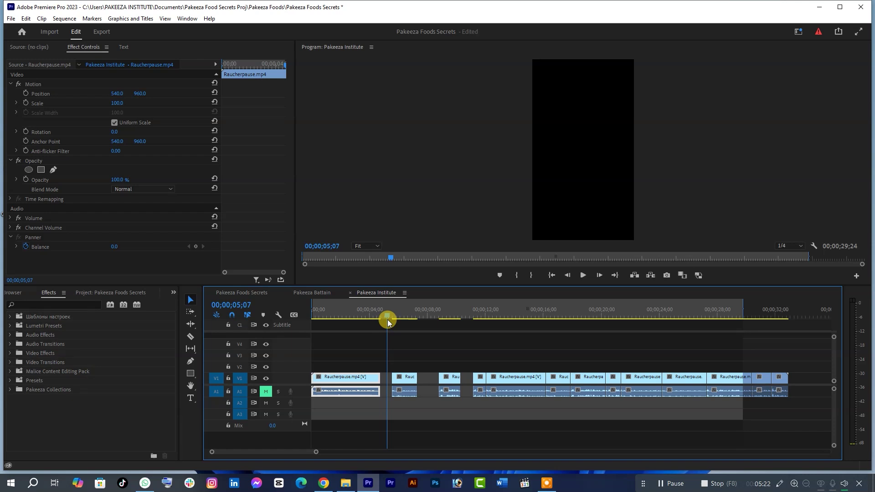
right_click(517, 382)
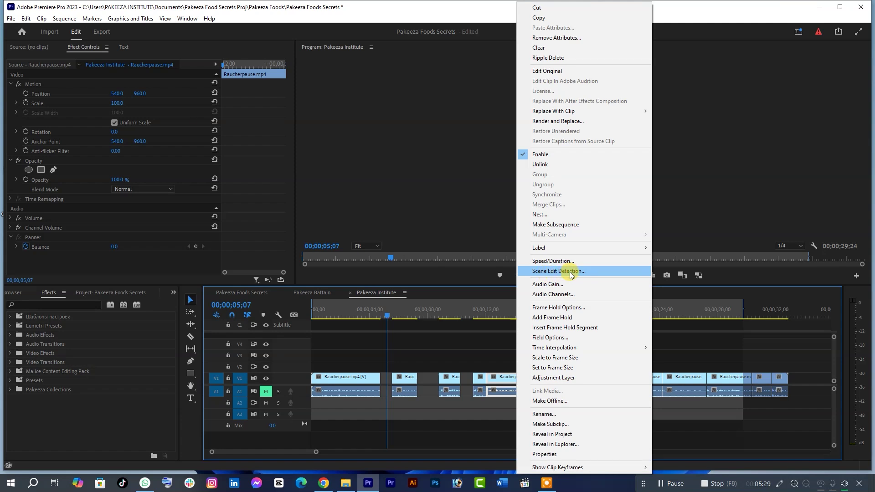
click(503, 340)
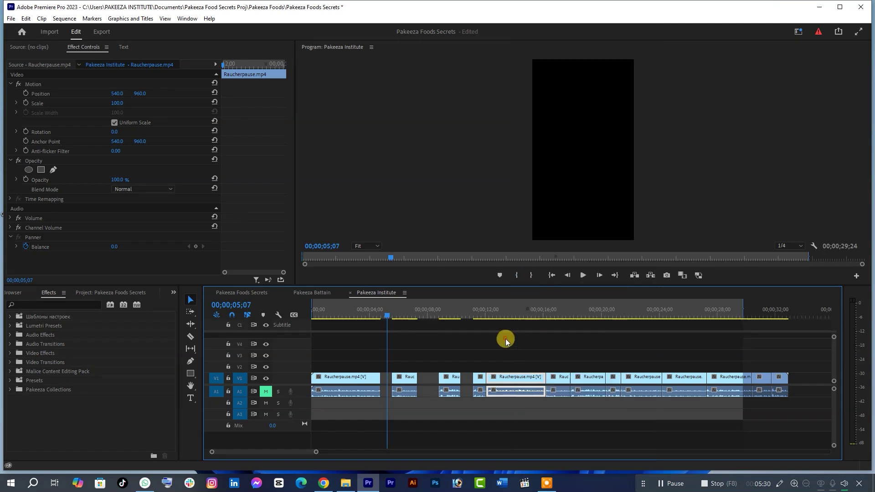
click(475, 312)
mouse_move(485, 318)
mouse_down()
mouse_move(776, 318)
mouse_move(429, 314)
mouse_up()
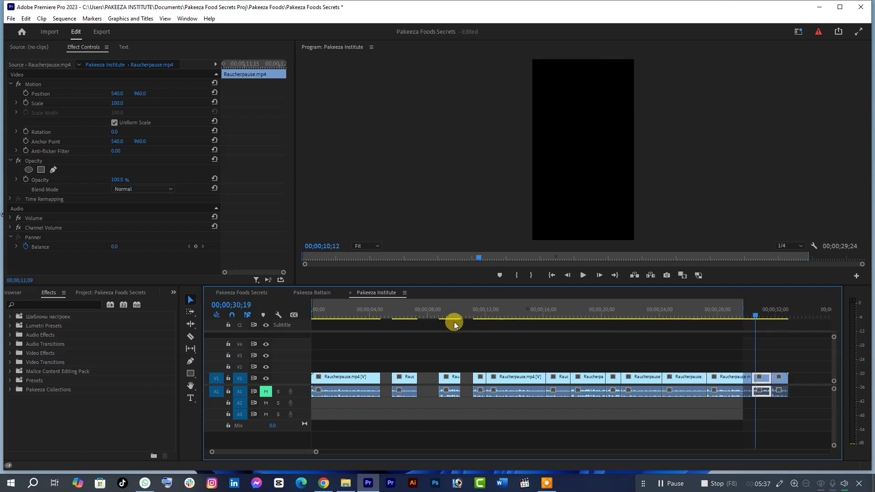
drag(433, 317, 467, 318)
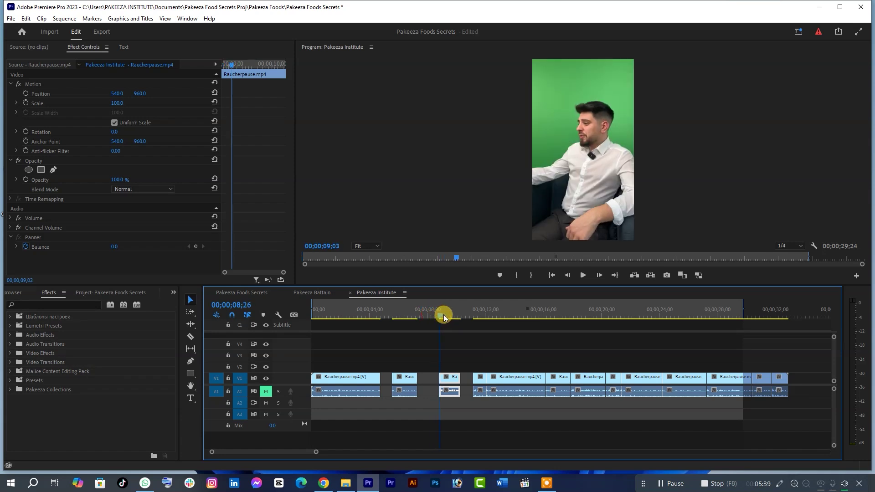
drag(467, 317, 437, 315)
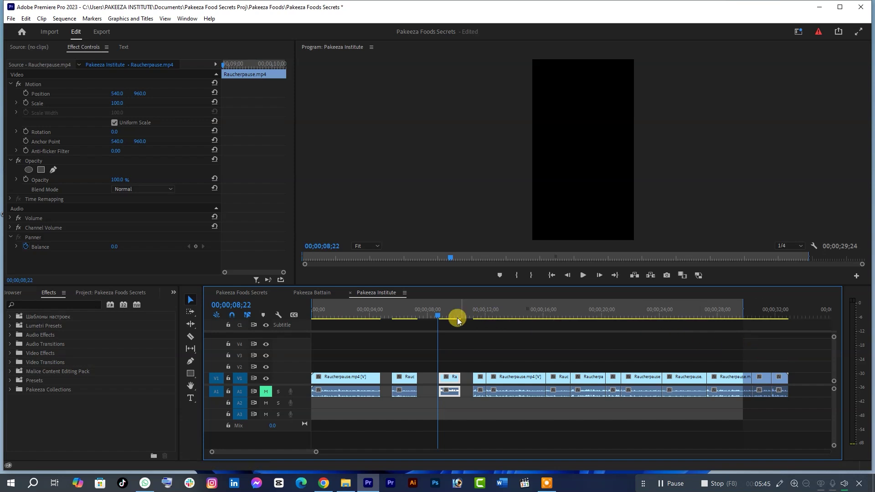
click(425, 316)
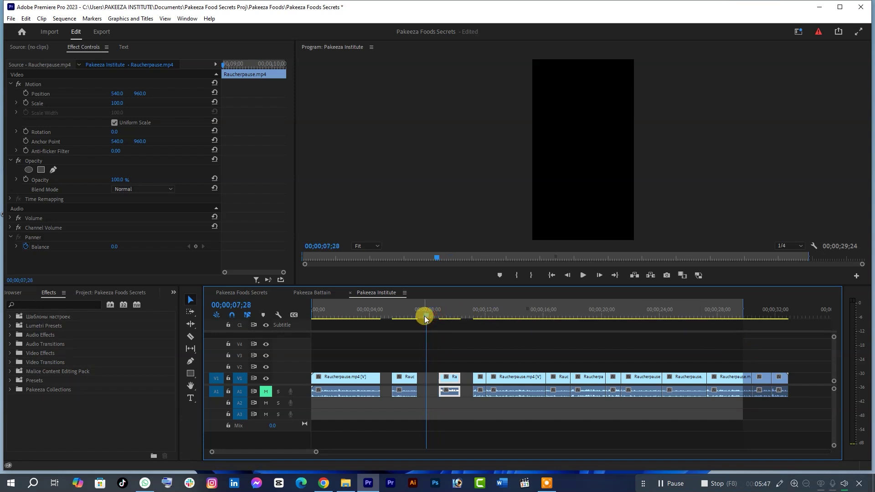
right_click(365, 377)
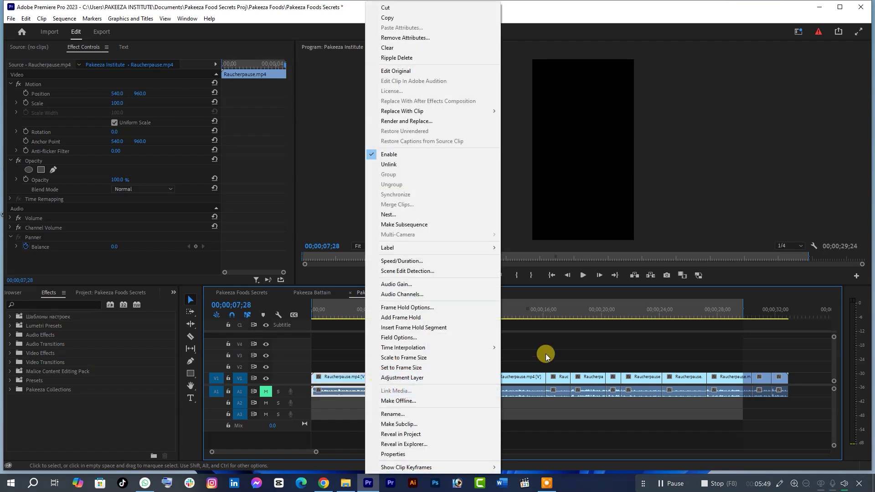
click(557, 347)
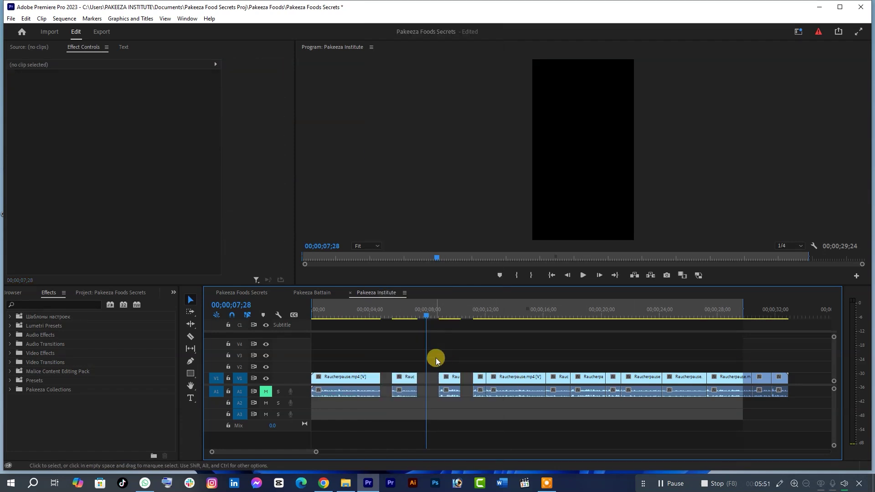
drag(425, 318, 381, 319)
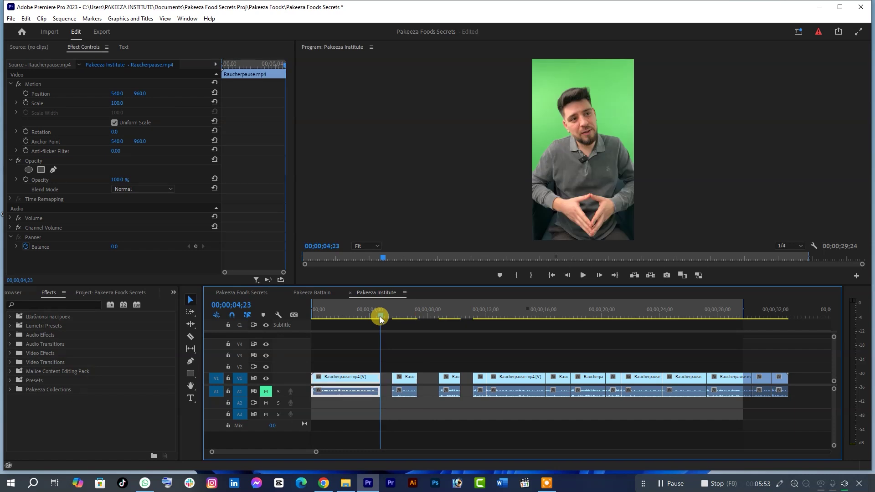
drag(381, 317, 427, 317)
click(434, 345)
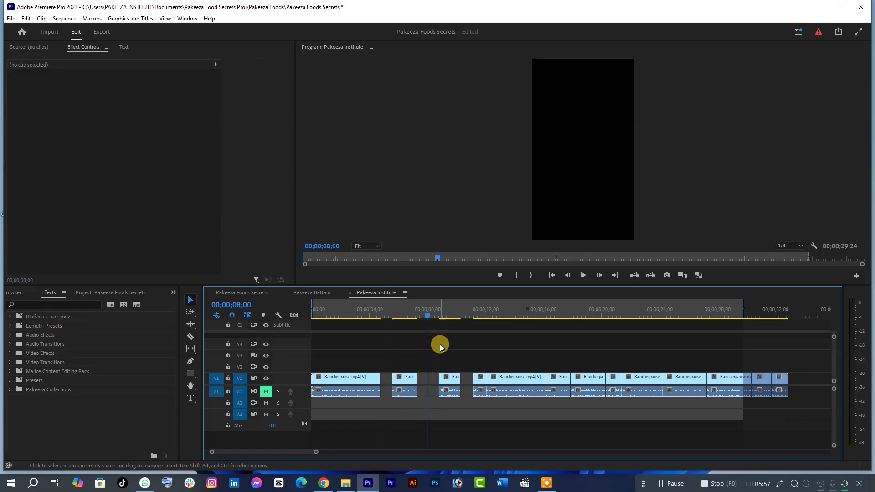